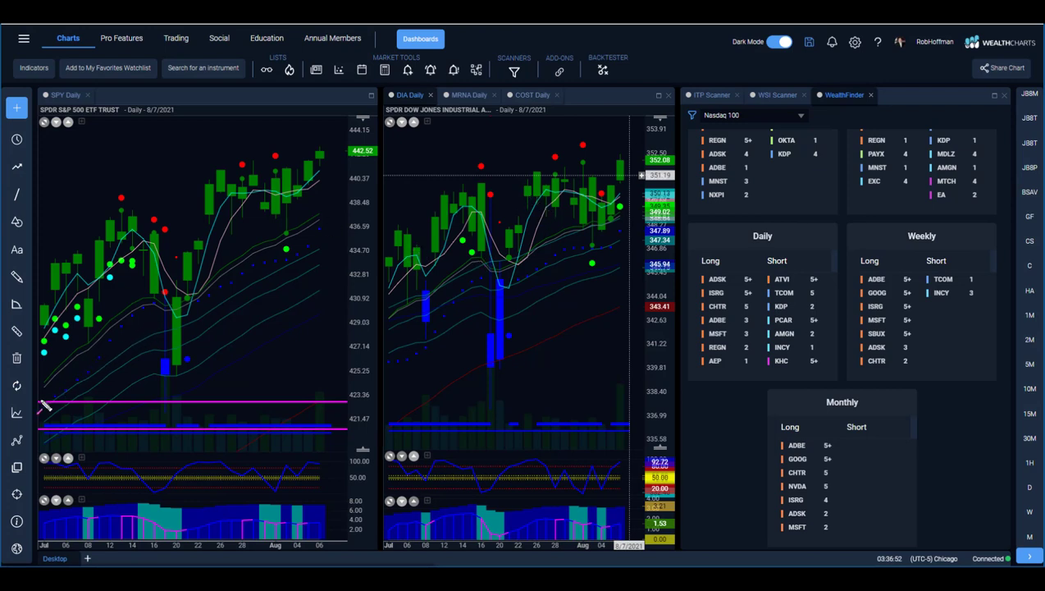
- Draw arrows on the SPY chart: two rising along the trend, two into the dip and pullback, one at the rebound
mouse_move(40, 401)
mouse_down()
mouse_move(299, 247)
mouse_move(340, 234)
mouse_up()
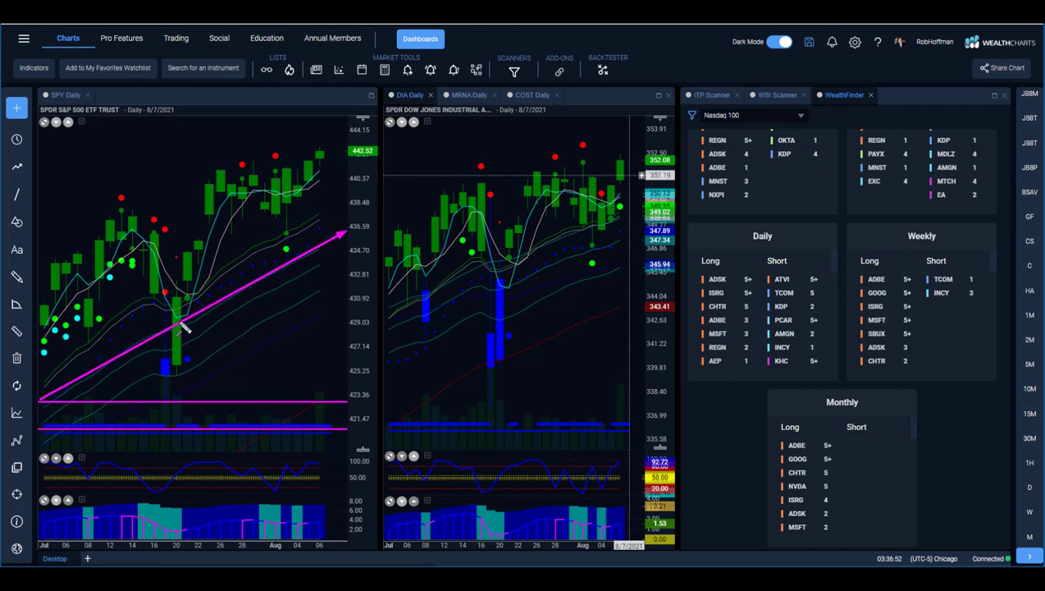
drag(51, 430, 413, 256)
mouse_move(74, 245)
mouse_down()
mouse_move(168, 351)
mouse_move(164, 362)
mouse_up()
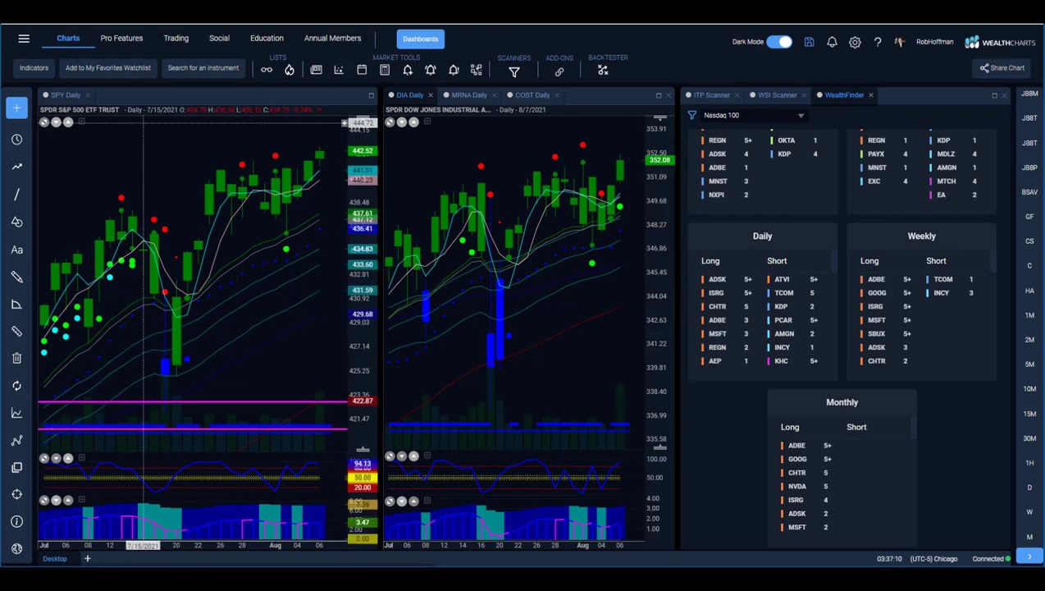
mouse_move(77, 314)
mouse_down()
mouse_move(155, 366)
mouse_move(159, 384)
mouse_move(164, 374)
mouse_move(169, 398)
mouse_move(179, 312)
mouse_move(191, 313)
mouse_up()
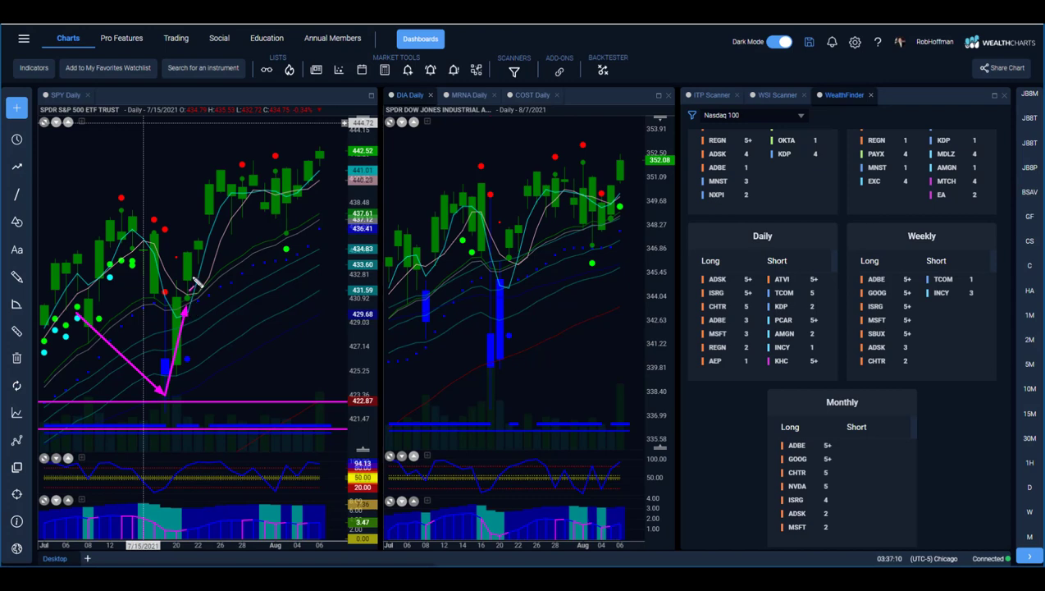
mouse_move(241, 212)
mouse_down()
mouse_move(263, 211)
mouse_move(269, 222)
mouse_move(270, 343)
mouse_up()
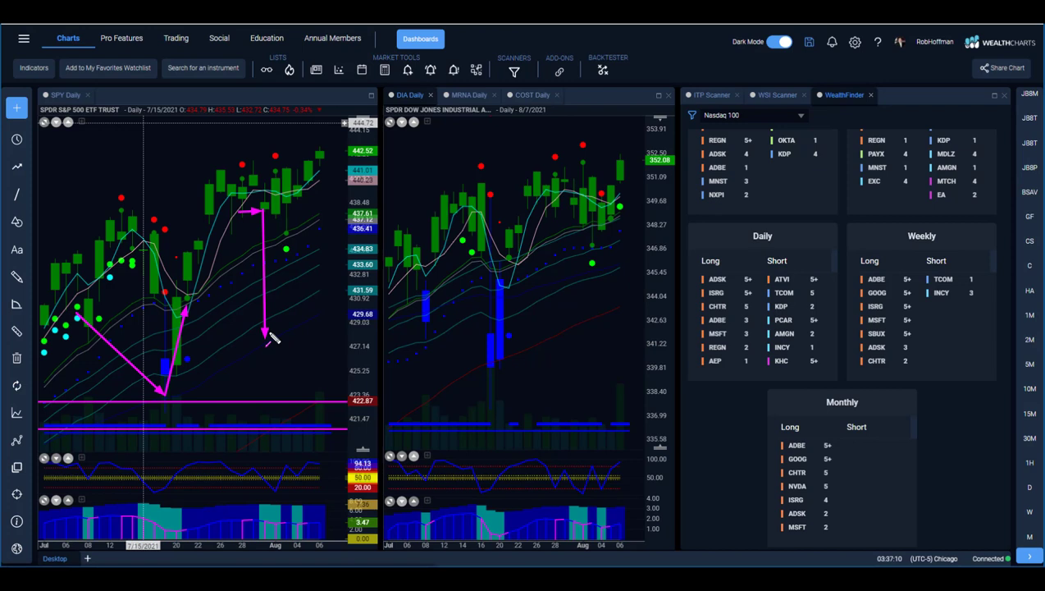
- Add more SPY arrows: short ones near the highs, two parallel rising arrows along the uptrend, and downward marks
drag(285, 332, 286, 363)
drag(237, 214, 293, 188)
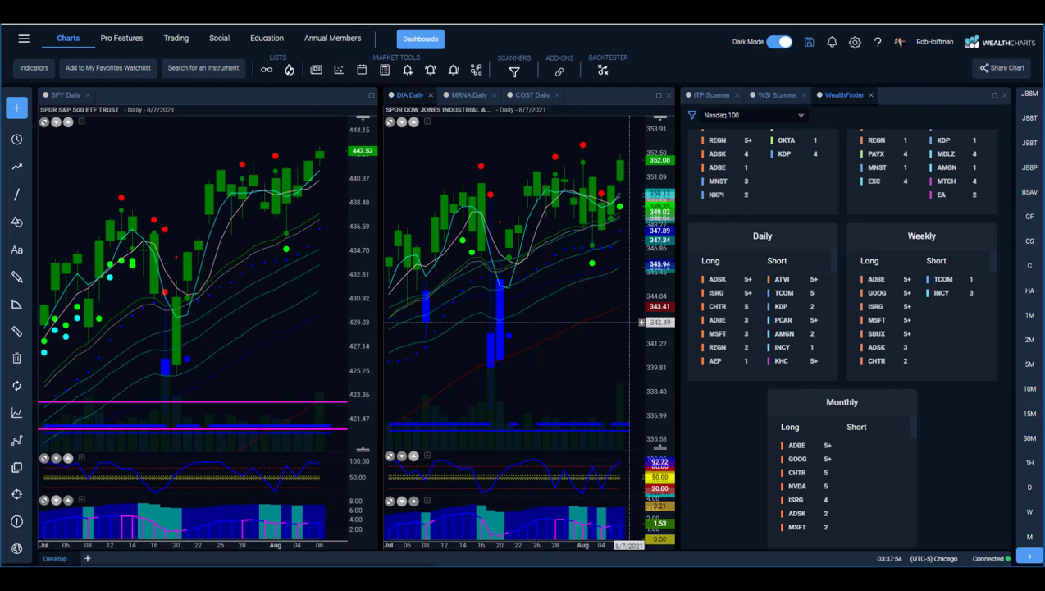
mouse_move(51, 402)
mouse_down()
mouse_move(346, 249)
mouse_move(361, 221)
mouse_up()
mouse_move(61, 436)
mouse_down()
mouse_move(169, 355)
mouse_move(383, 286)
mouse_move(378, 260)
mouse_up()
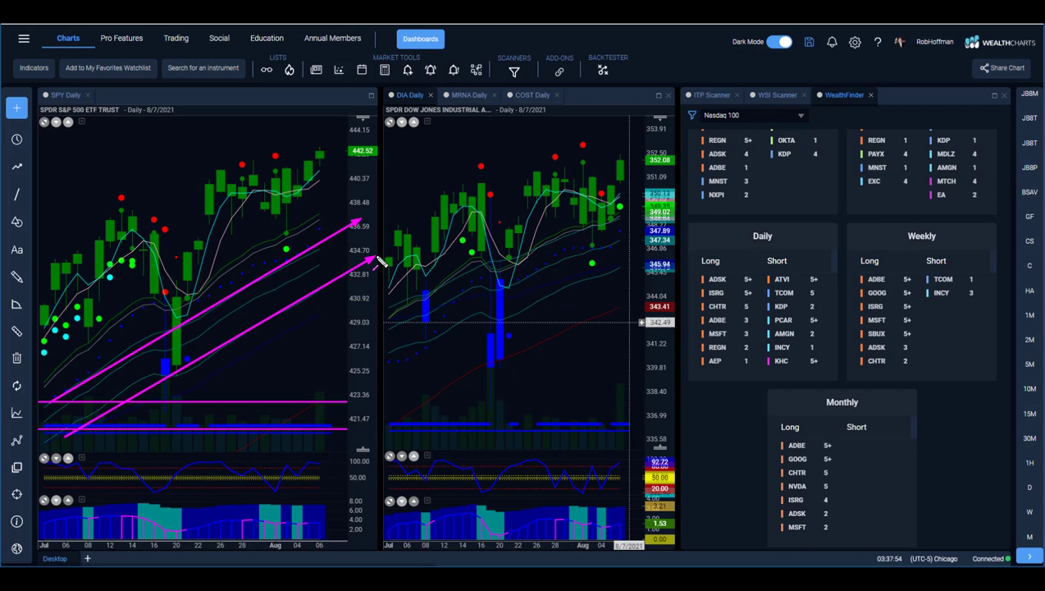
mouse_move(274, 296)
mouse_down()
mouse_move(275, 324)
mouse_move(298, 349)
mouse_up()
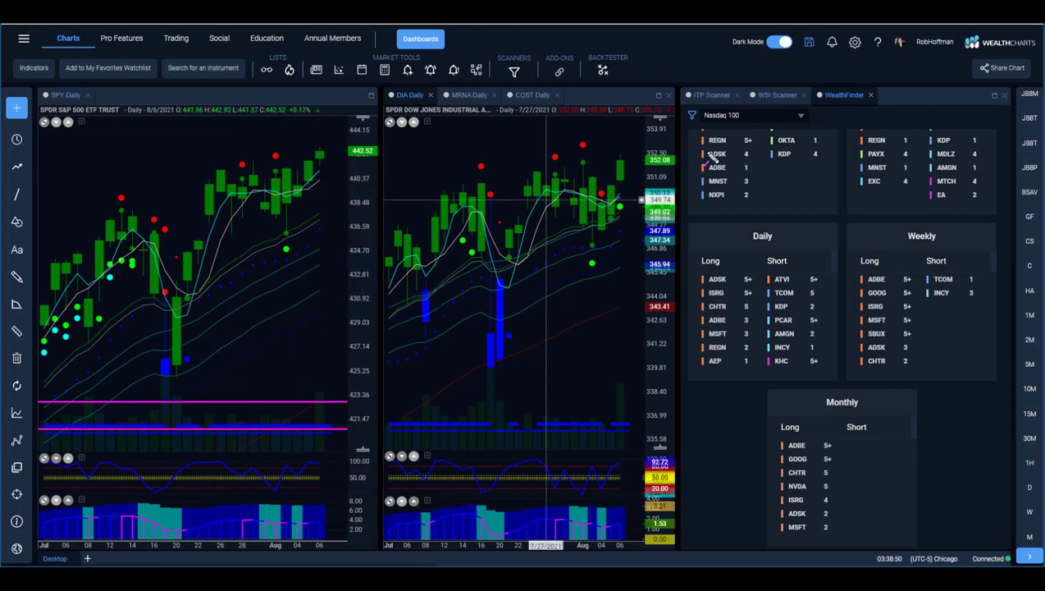
- Point arrows at ADSK, ISRG in the Monthly list, GOOG in Weekly longs and ISRG in Daily longs
drag(707, 152, 778, 228)
drag(817, 277, 845, 284)
mouse_move(643, 384)
mouse_down()
mouse_move(767, 504)
mouse_move(788, 505)
mouse_up()
drag(699, 523, 787, 506)
drag(701, 517, 783, 493)
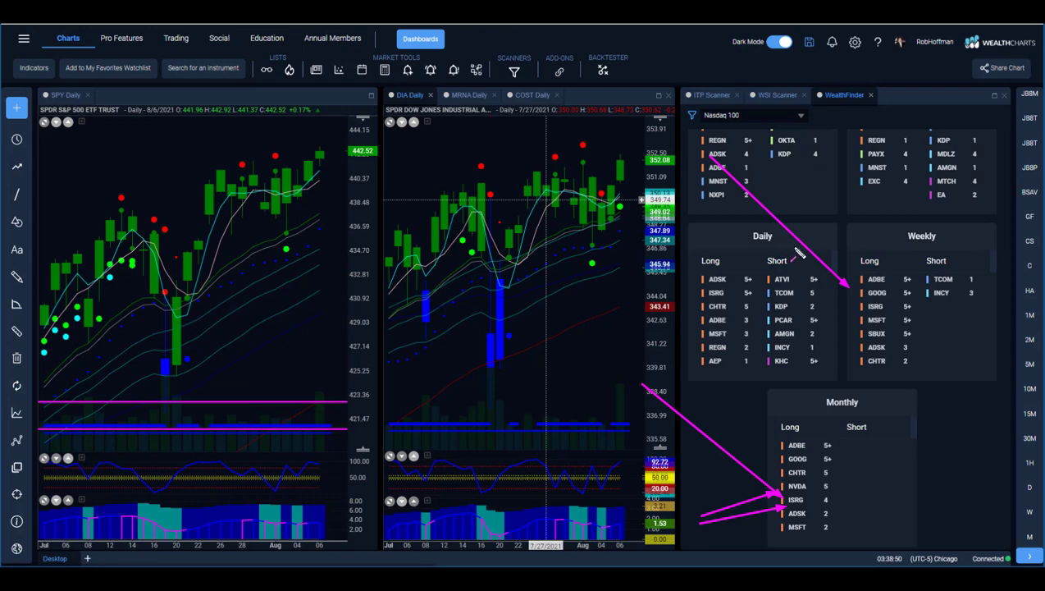
drag(792, 245, 853, 294)
drag(647, 350, 701, 292)
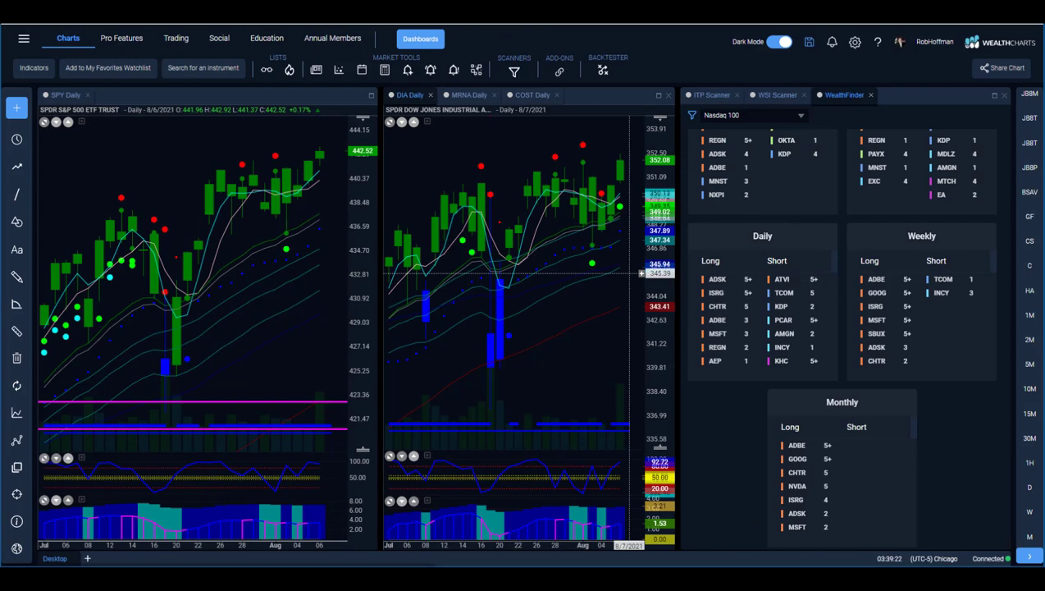
- Mark ISRG in the Monthly, Weekly and Daily long lists with arrows, then clear them
click(717, 292)
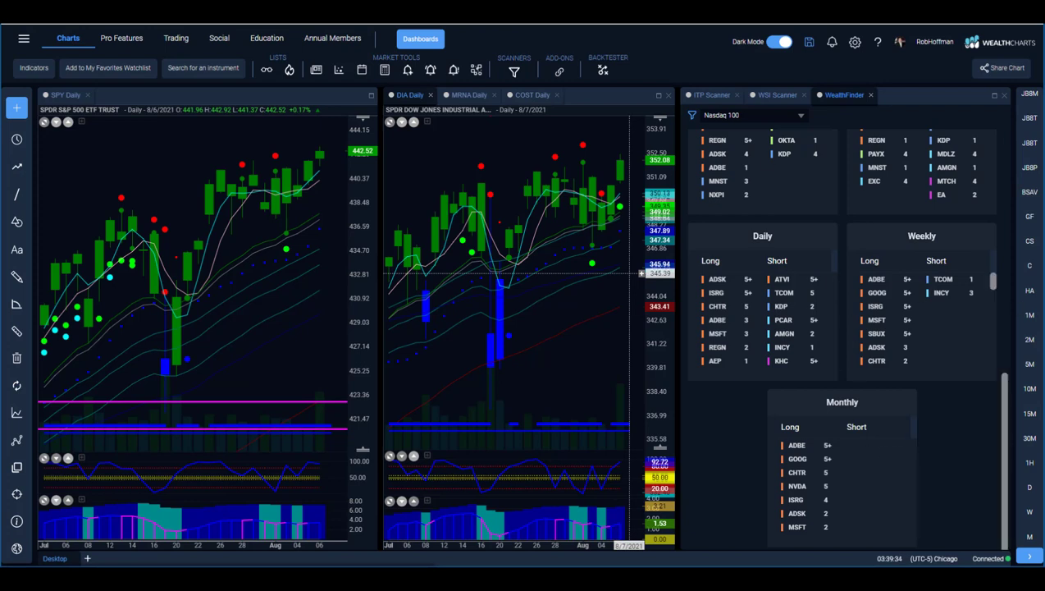
mouse_move(706, 441)
mouse_down()
mouse_move(757, 491)
mouse_move(820, 510)
mouse_up()
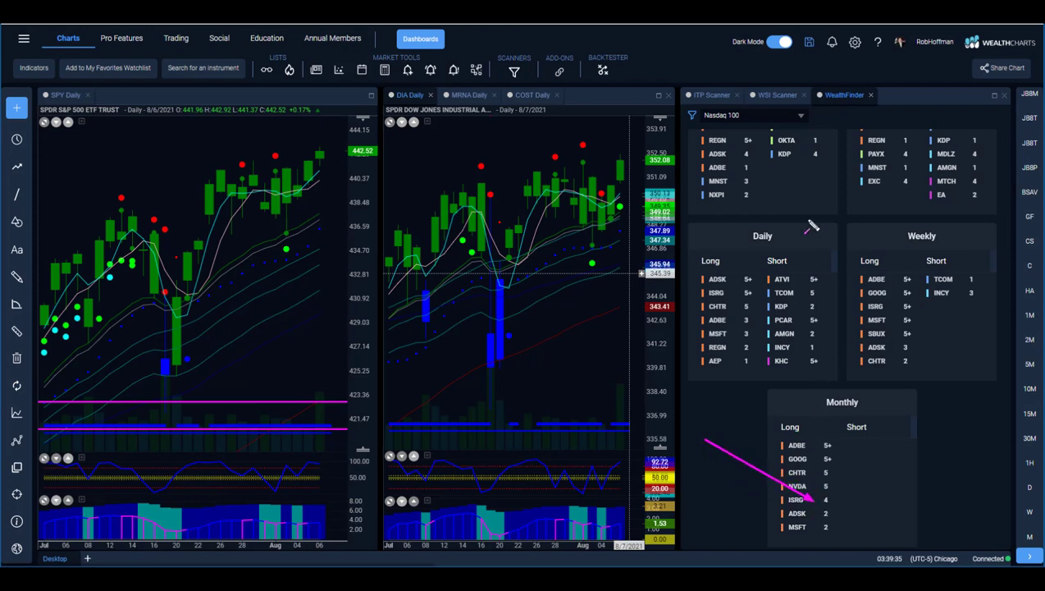
mouse_move(809, 285)
mouse_down()
mouse_move(848, 330)
mouse_move(863, 306)
mouse_up()
drag(641, 274, 704, 297)
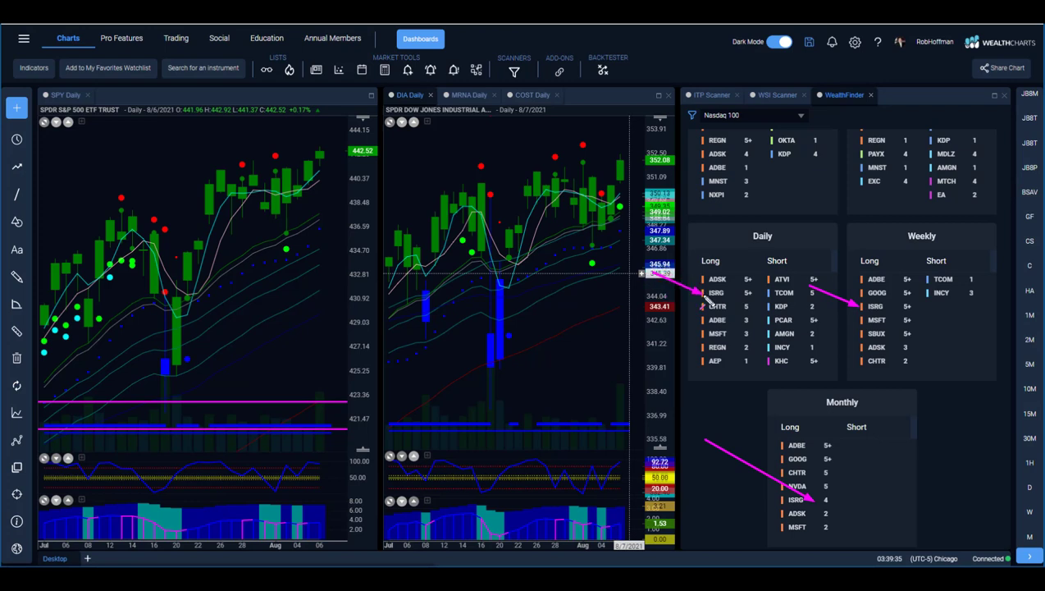
key(Escape)
- With the WealthFinder panel scrolled up, arrow ISRG in both top Long tables, then clear the arrows
scroll(777, 275, up, 1)
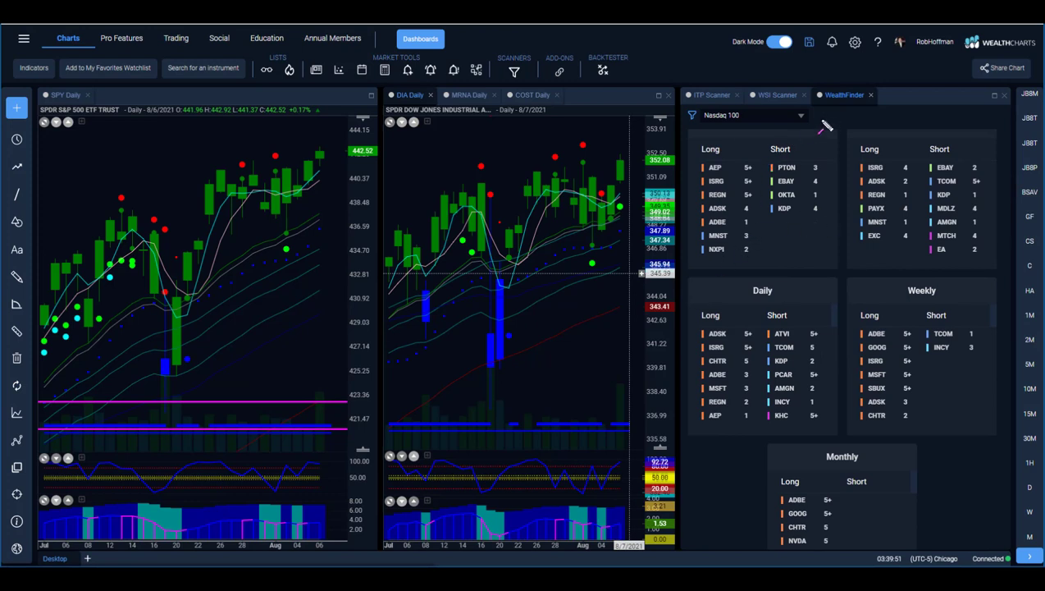
drag(820, 123, 898, 174)
drag(662, 128, 681, 162)
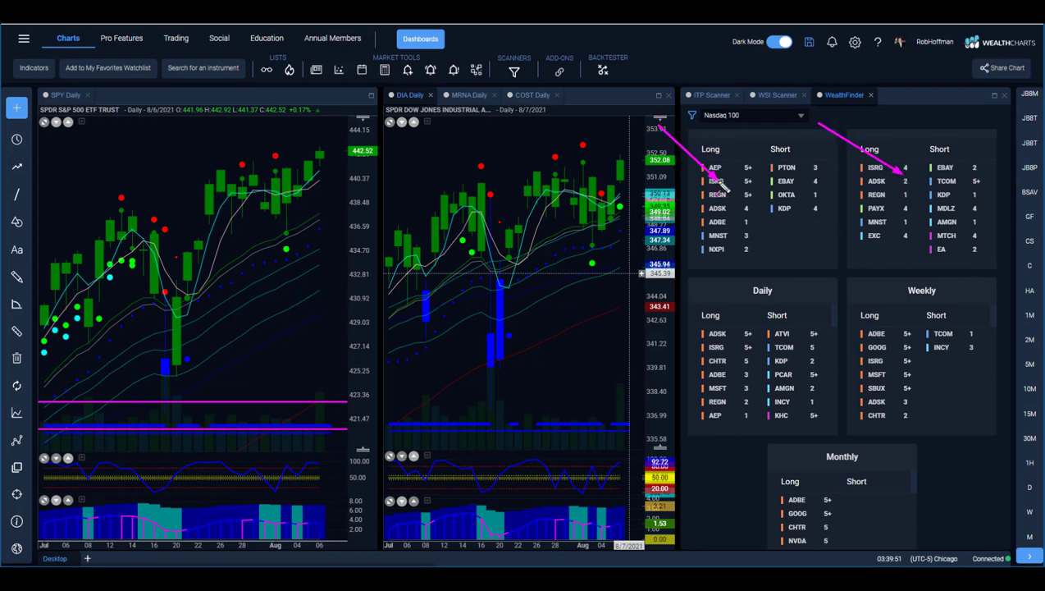
key(Escape)
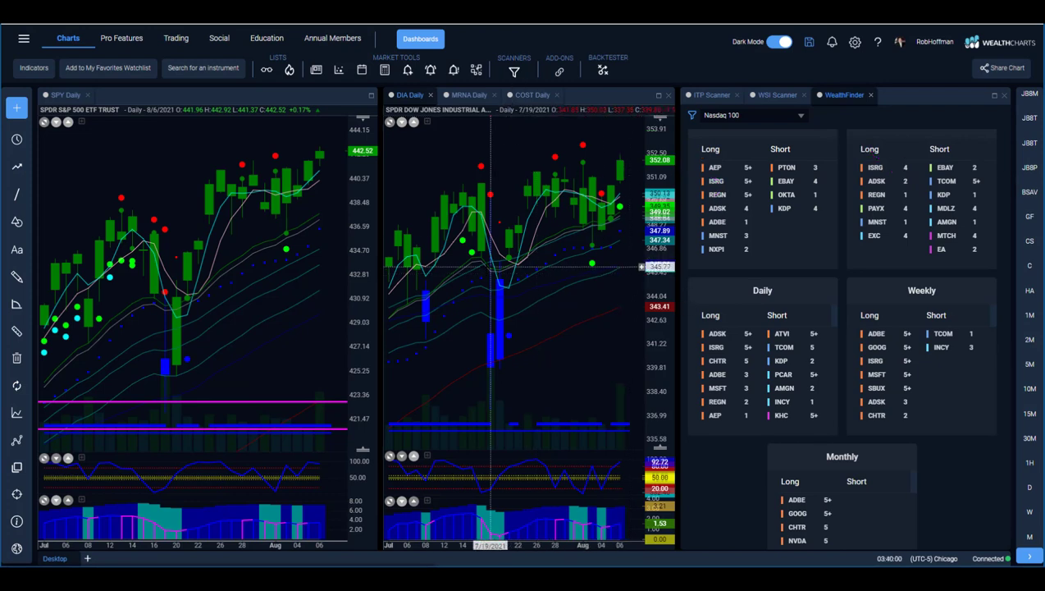
- Switch to MRNA Daily and draw arrows at its rally start, along the uptrend and into the oscillator pane
click(466, 95)
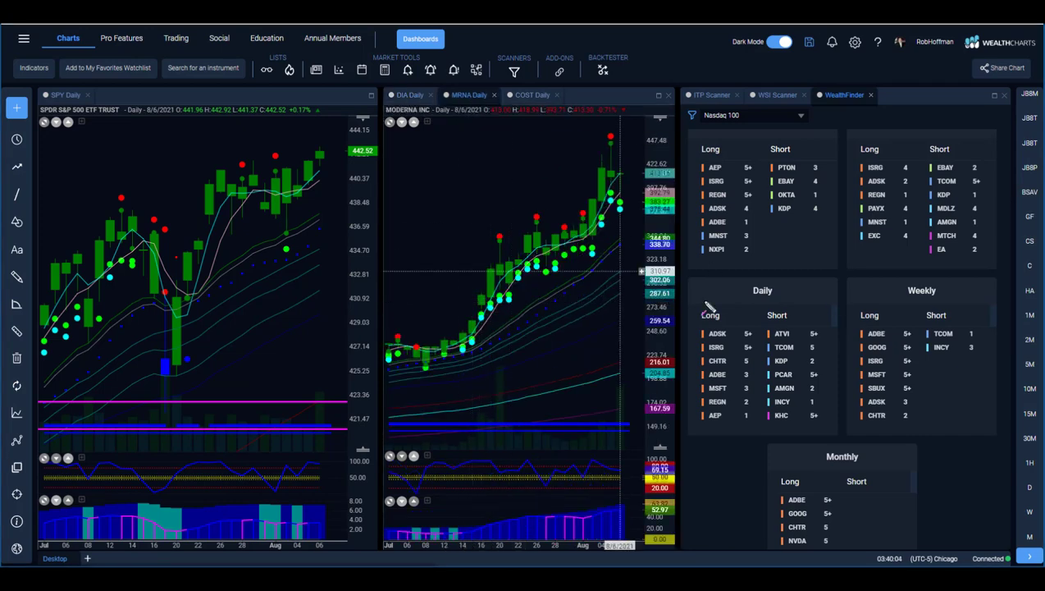
drag(395, 274, 477, 325)
drag(474, 303, 623, 147)
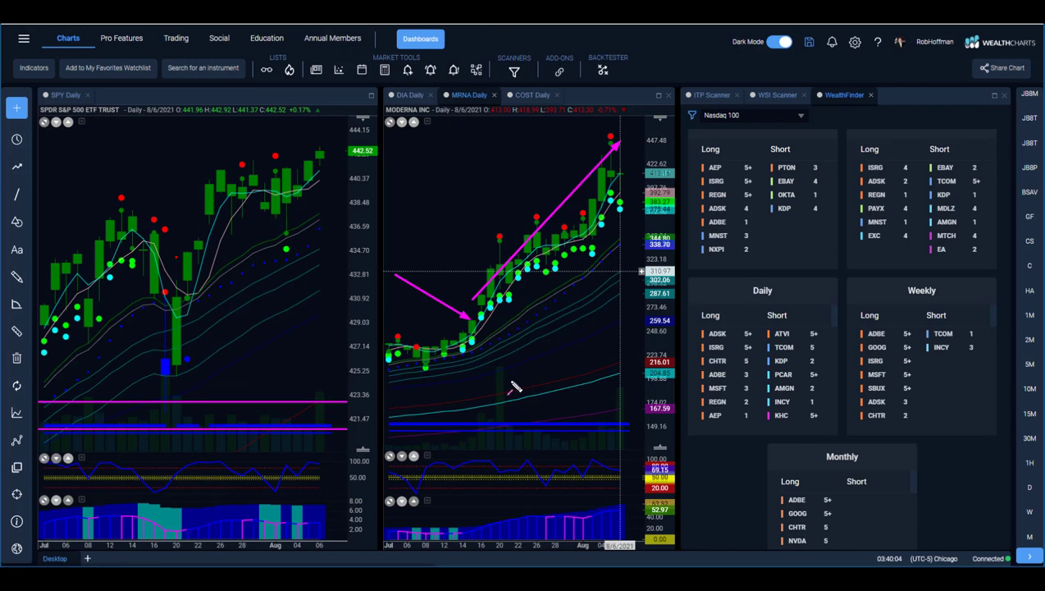
drag(414, 426, 497, 526)
mouse_move(440, 453)
mouse_down()
mouse_move(509, 525)
mouse_move(497, 520)
mouse_up()
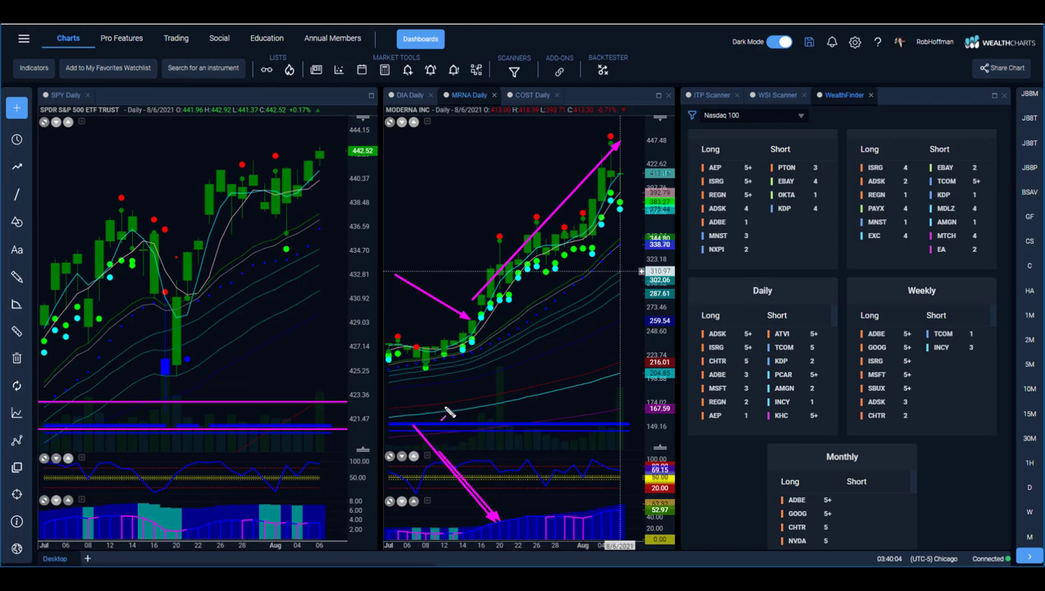
- Mark the MRNA uptrend with short arrows, clear them, then redraw arrows in the oscillator and along the candles
mouse_move(444, 409)
mouse_down()
mouse_move(450, 371)
mouse_move(473, 355)
mouse_move(492, 309)
mouse_move(532, 284)
mouse_up()
drag(557, 285, 576, 279)
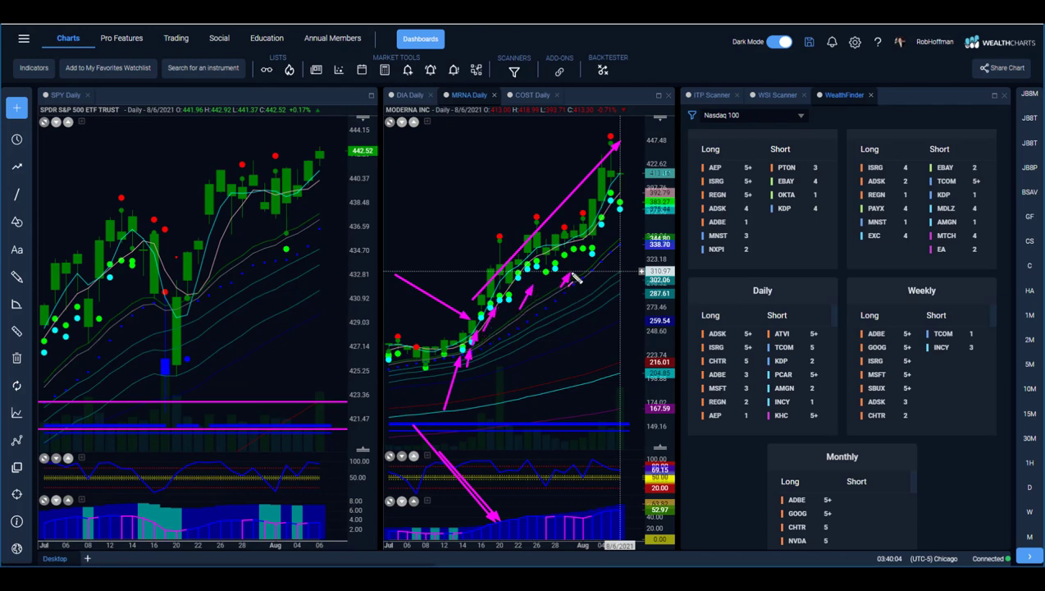
key(Escape)
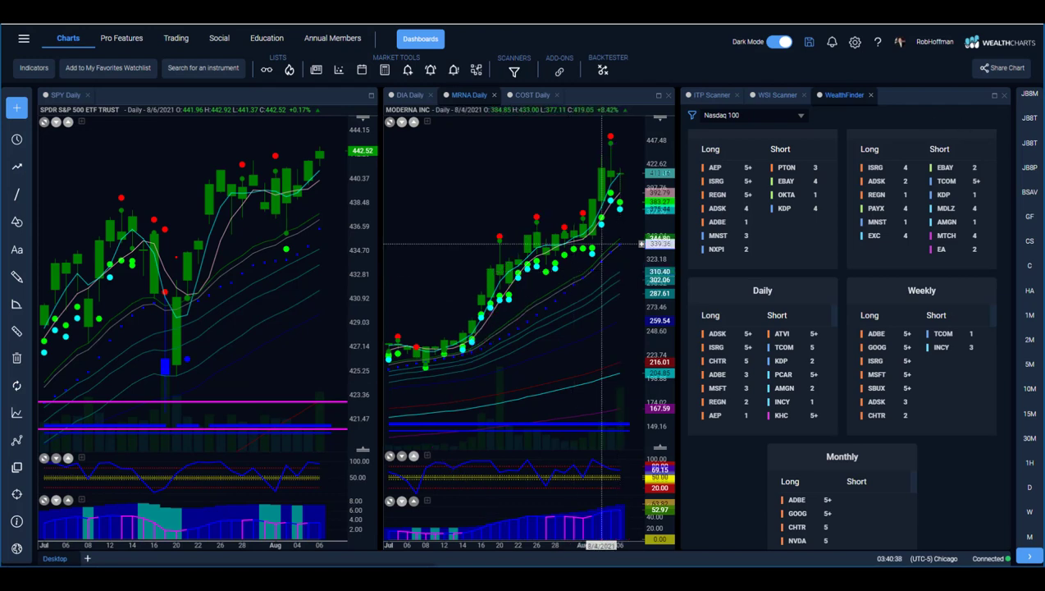
drag(443, 464, 496, 512)
mouse_move(474, 318)
mouse_down()
mouse_move(525, 236)
mouse_move(538, 250)
mouse_move(566, 240)
mouse_move(619, 158)
mouse_up()
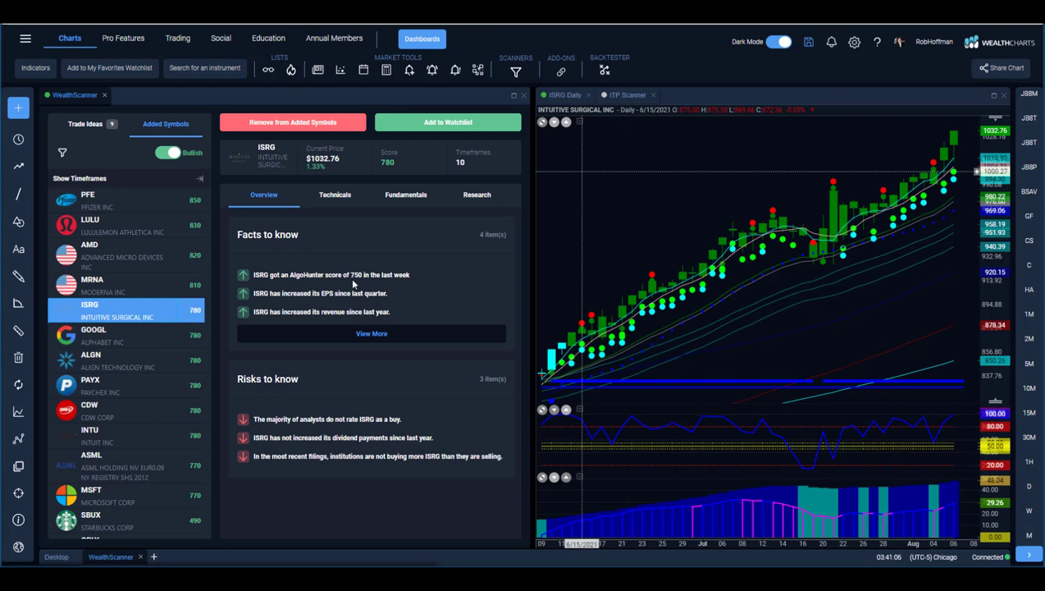
click(355, 333)
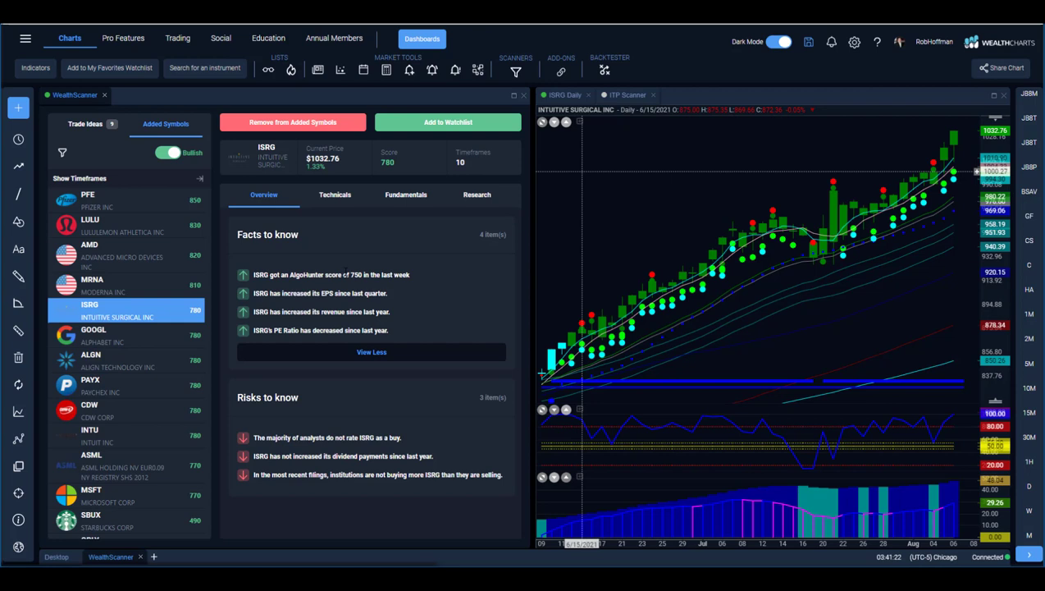
- Open ISRG's Technicals tab, arrow the 2 Minute AlgoHunter score and bar ends, then clear the marks
click(323, 198)
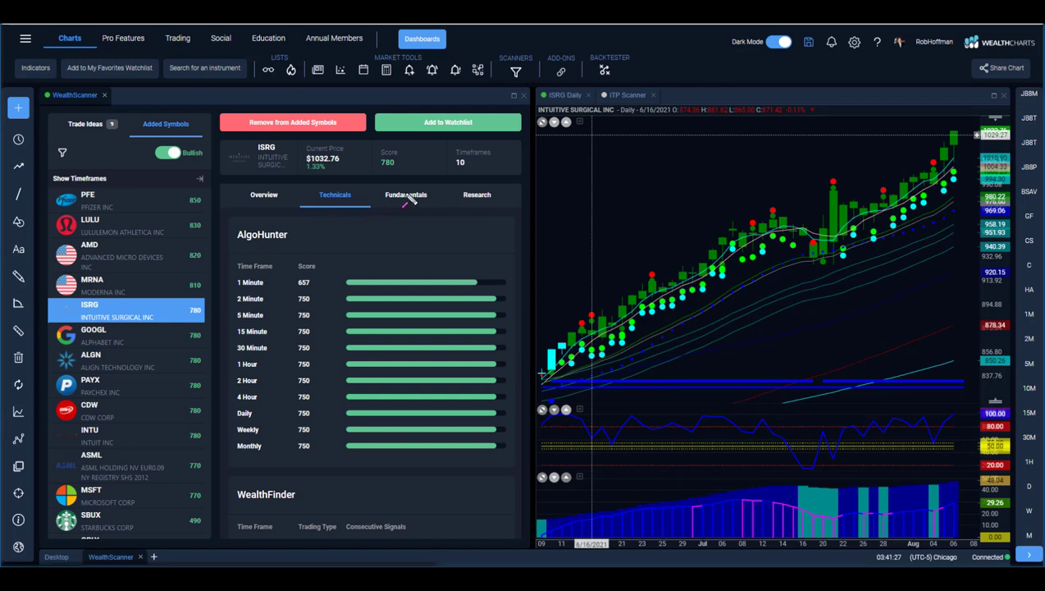
mouse_move(405, 196)
mouse_down()
mouse_move(391, 272)
mouse_move(408, 308)
mouse_move(402, 451)
mouse_up()
mouse_move(458, 314)
mouse_down()
mouse_move(496, 361)
mouse_move(495, 449)
mouse_up()
key(Escape)
- Scroll through the WealthFinder and WSI Score tables, sketching a note, then return to the top
scroll(356, 348, down, 4)
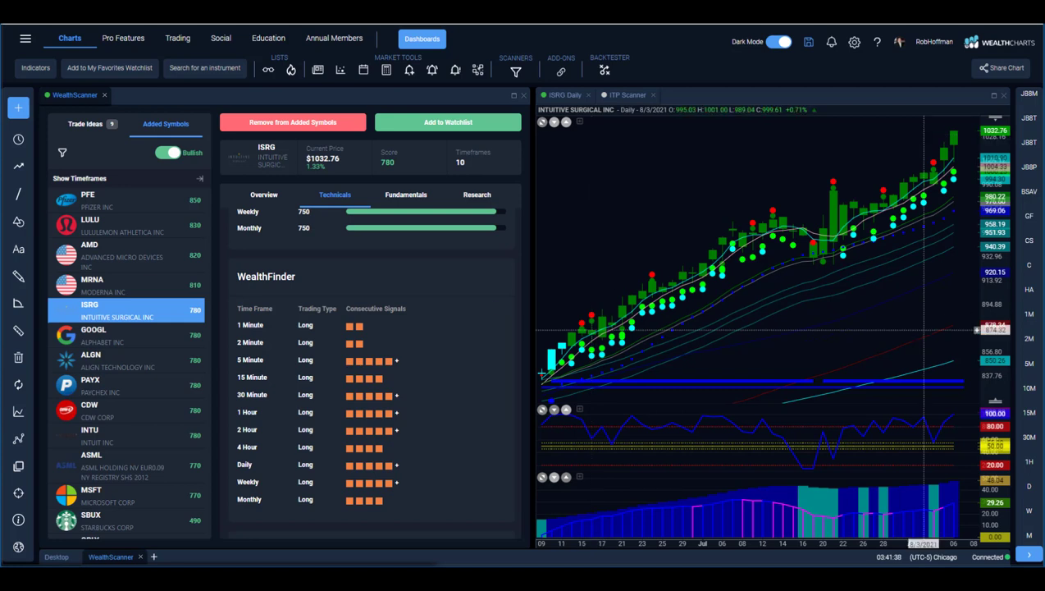
drag(305, 252, 450, 178)
scroll(429, 380, down, 6)
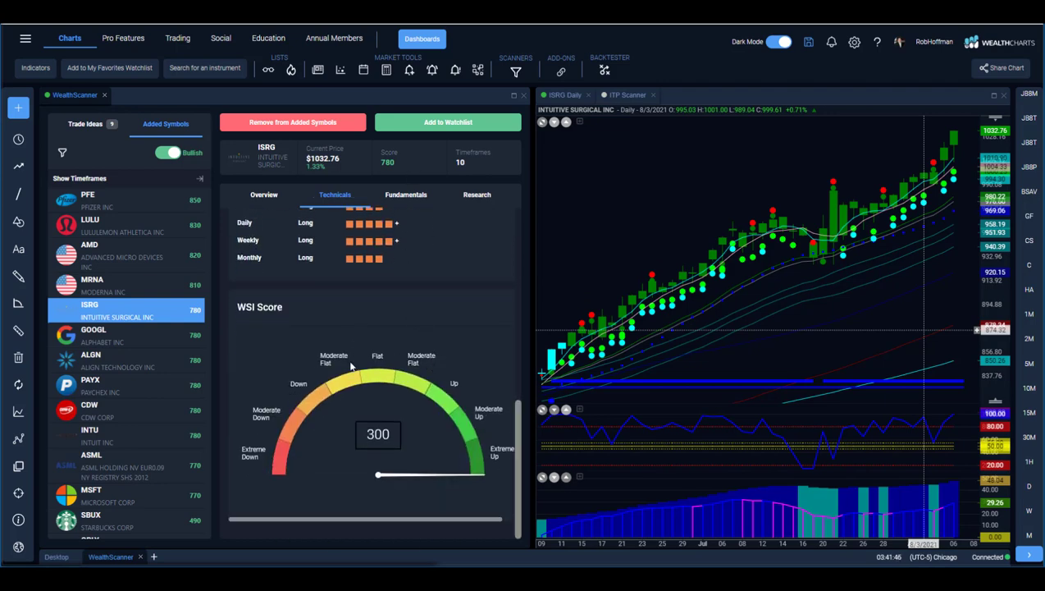
scroll(358, 289, up, 6)
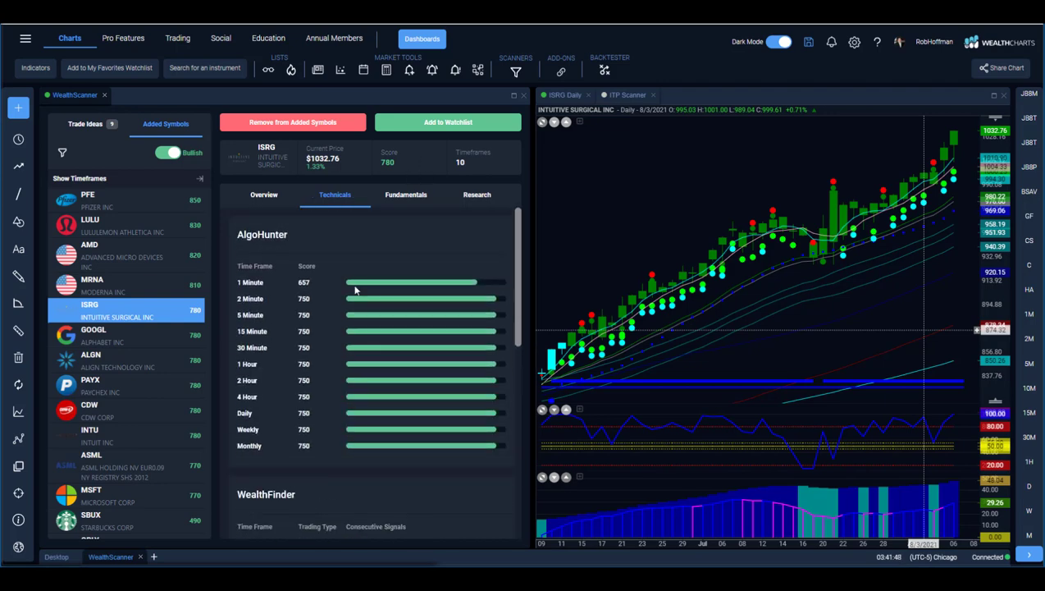
- Open ISRG's Fundamentals and review the EPS, Revenue Growth and PE Ratio (73.95x vs 230.49x) charts
click(389, 197)
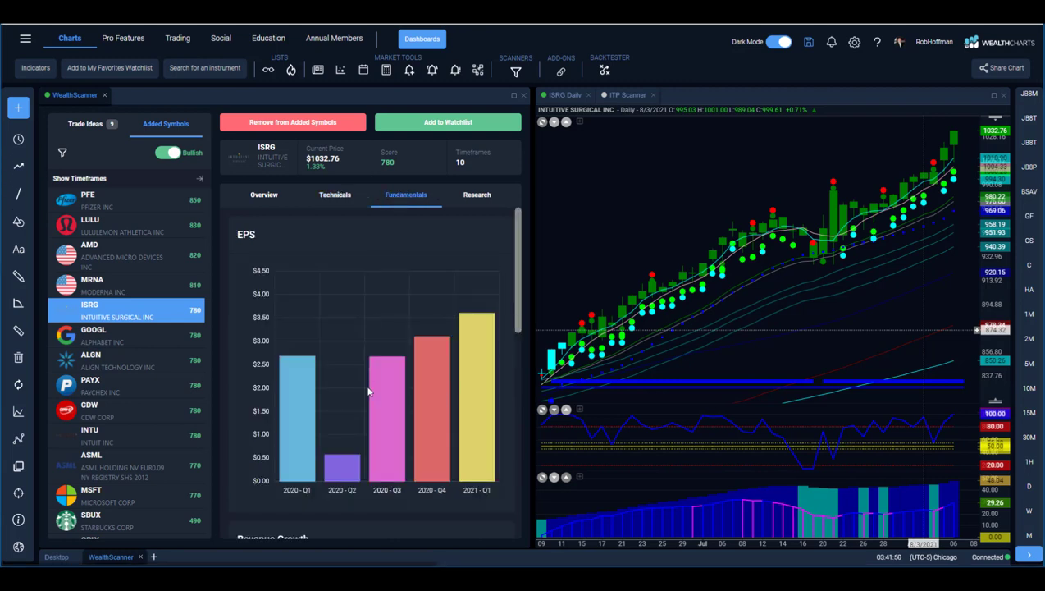
mouse_move(413, 383)
scroll(408, 392, down, 3)
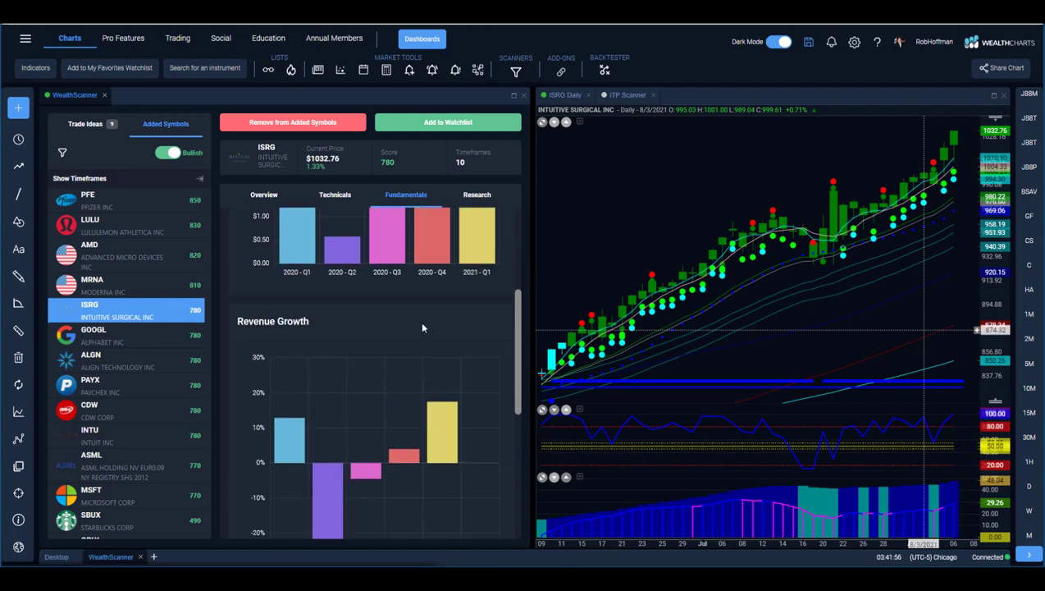
scroll(394, 247, up, 3)
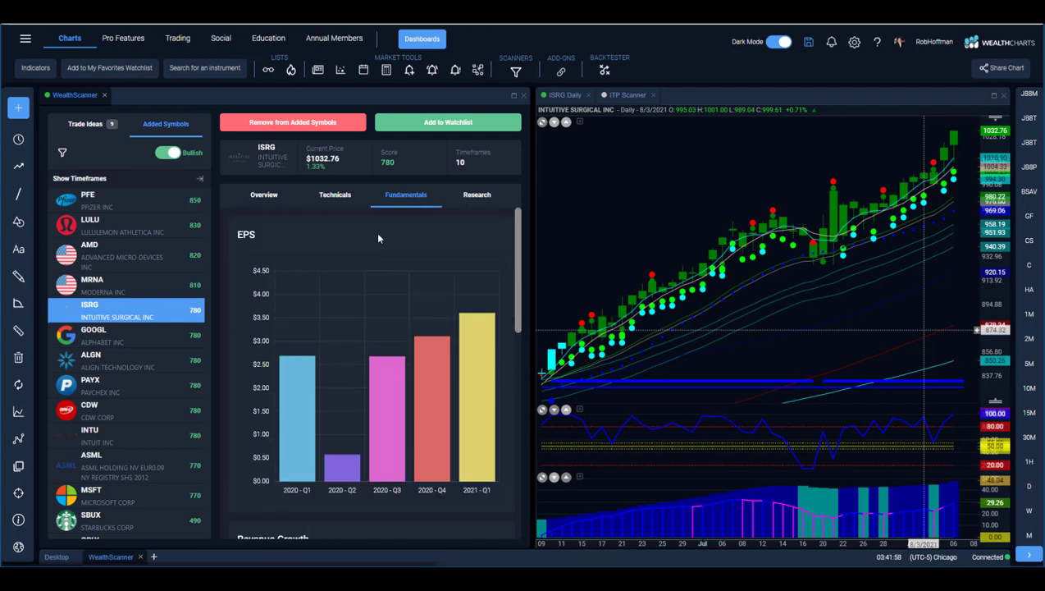
scroll(313, 387, down, 6)
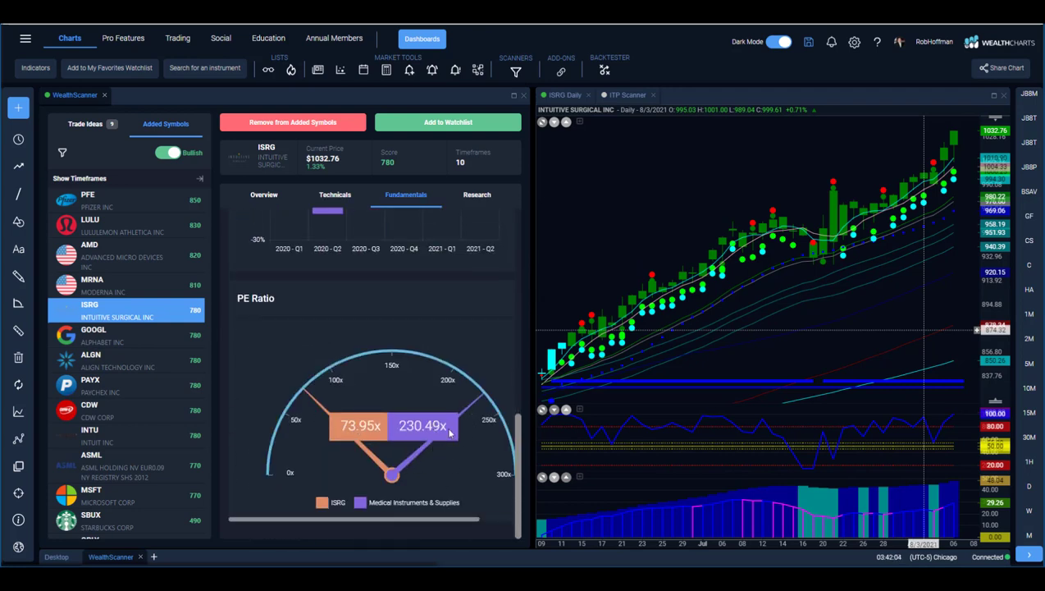
scroll(350, 376, up, 5)
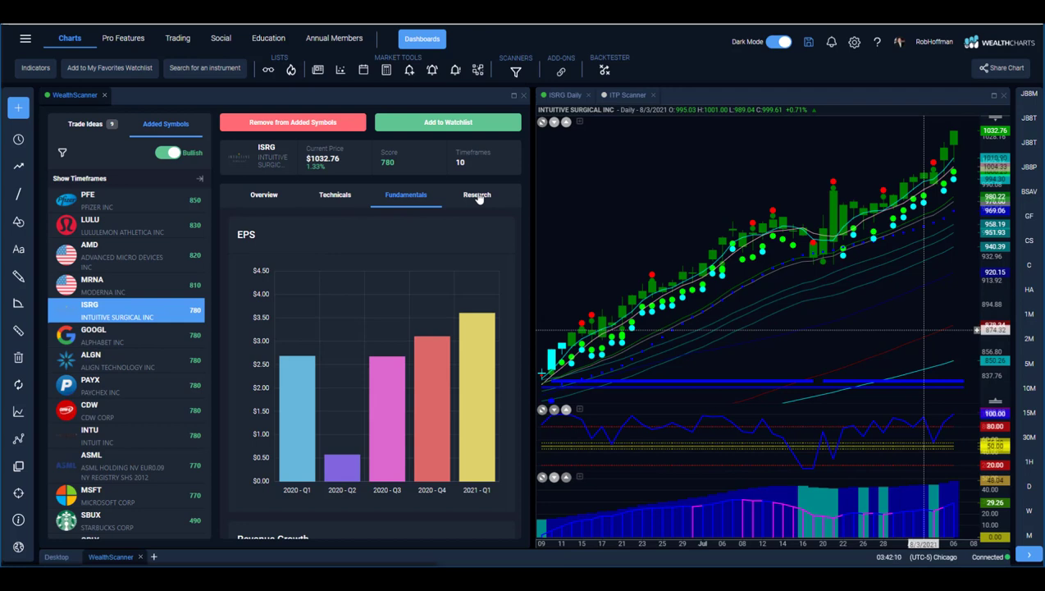
- Return to ISRG's Overview and sketch arrows toward the early candles and into the lower indicator pane
click(260, 199)
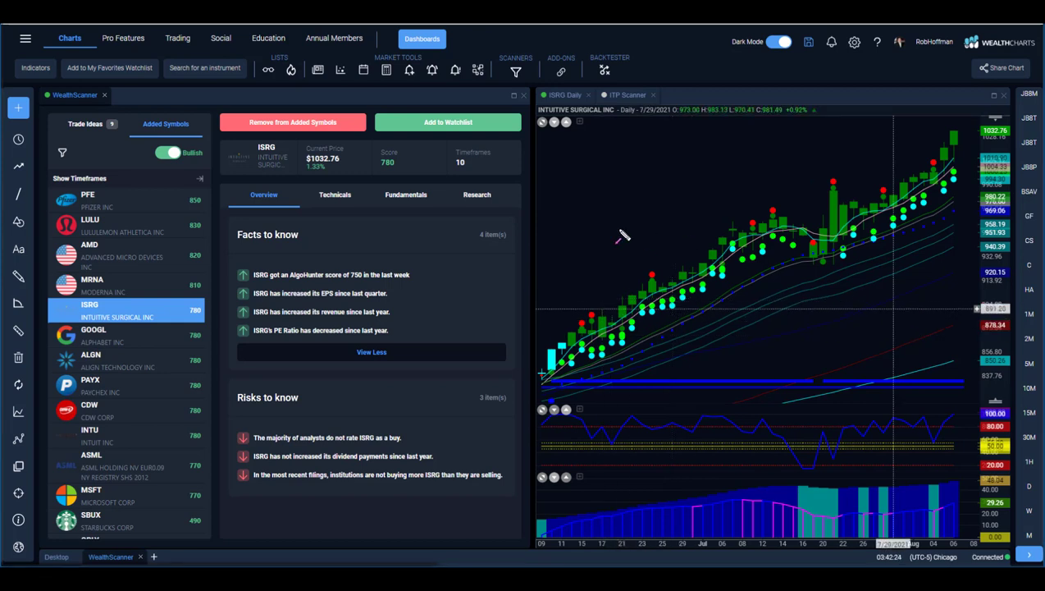
mouse_move(487, 304)
mouse_down()
mouse_move(566, 360)
mouse_move(562, 369)
mouse_up()
mouse_move(565, 371)
mouse_down()
mouse_move(551, 386)
mouse_move(566, 363)
mouse_move(563, 379)
mouse_move(582, 364)
mouse_move(614, 402)
mouse_move(620, 516)
mouse_up()
drag(575, 445, 608, 395)
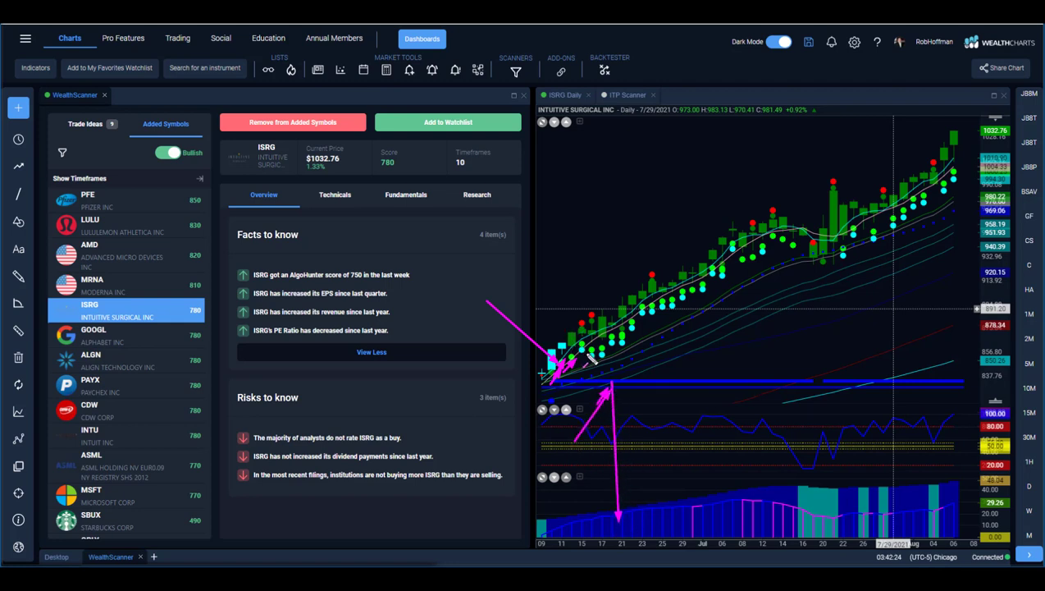
- Arrow the red dots and the tall candles near the top of the chart, then clear all arrows
drag(560, 288, 583, 308)
drag(633, 255, 652, 279)
mouse_move(754, 216)
mouse_down()
mouse_move(755, 225)
mouse_move(766, 210)
mouse_move(813, 241)
mouse_up()
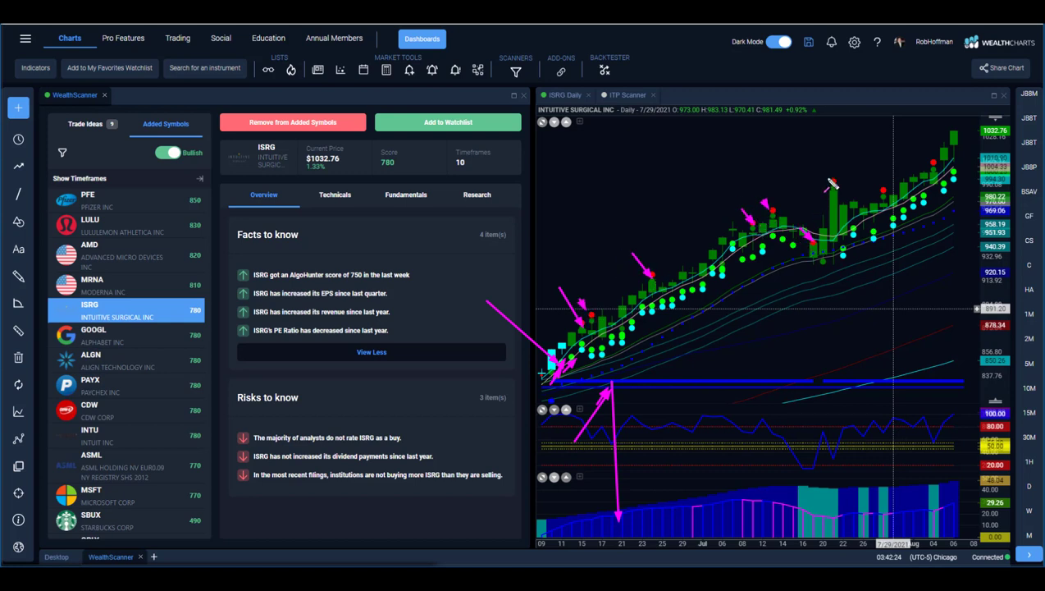
mouse_move(830, 174)
mouse_down()
mouse_move(835, 188)
mouse_move(877, 189)
mouse_up()
drag(913, 157, 937, 166)
key(Escape)
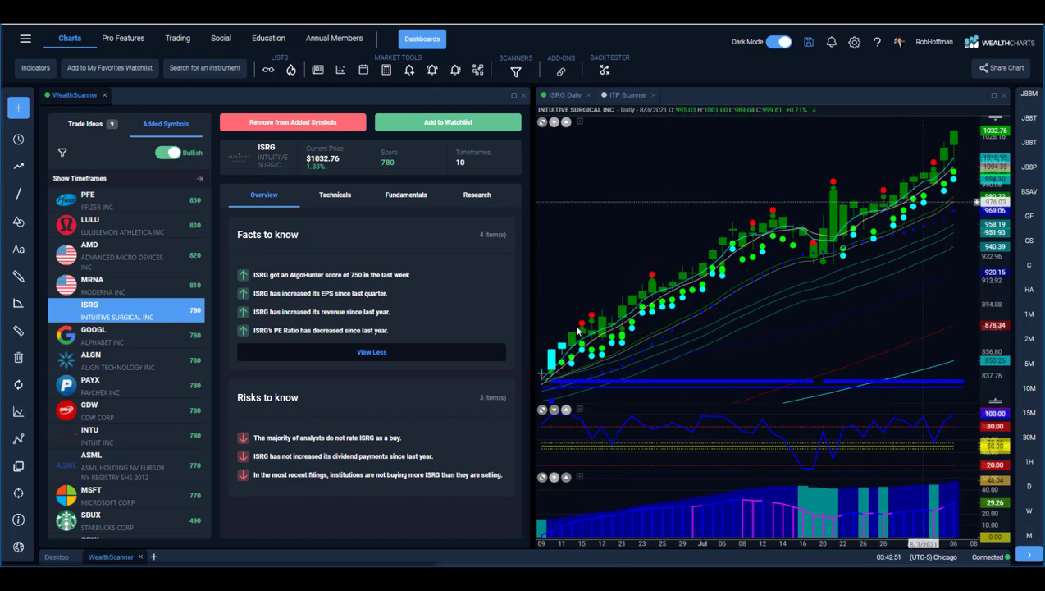
- Draw magenta arrows on ISRG's price chart tracing the rise, the dip and recovery, and the pullback
drag(579, 329, 656, 330)
drag(584, 314, 645, 321)
drag(641, 280, 747, 287)
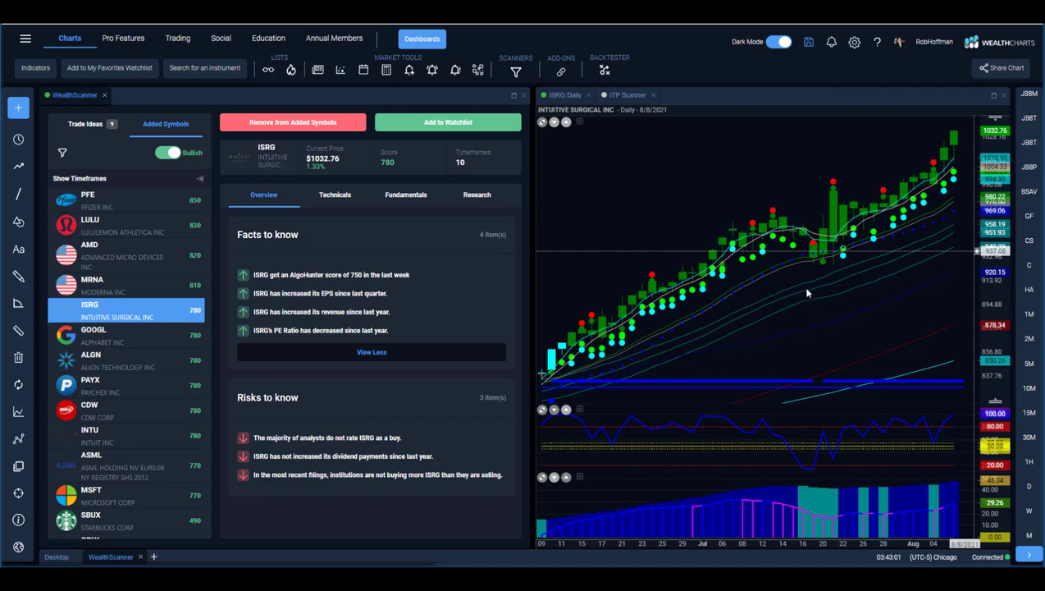
mouse_move(786, 185)
mouse_down()
mouse_move(845, 217)
mouse_move(950, 141)
mouse_up()
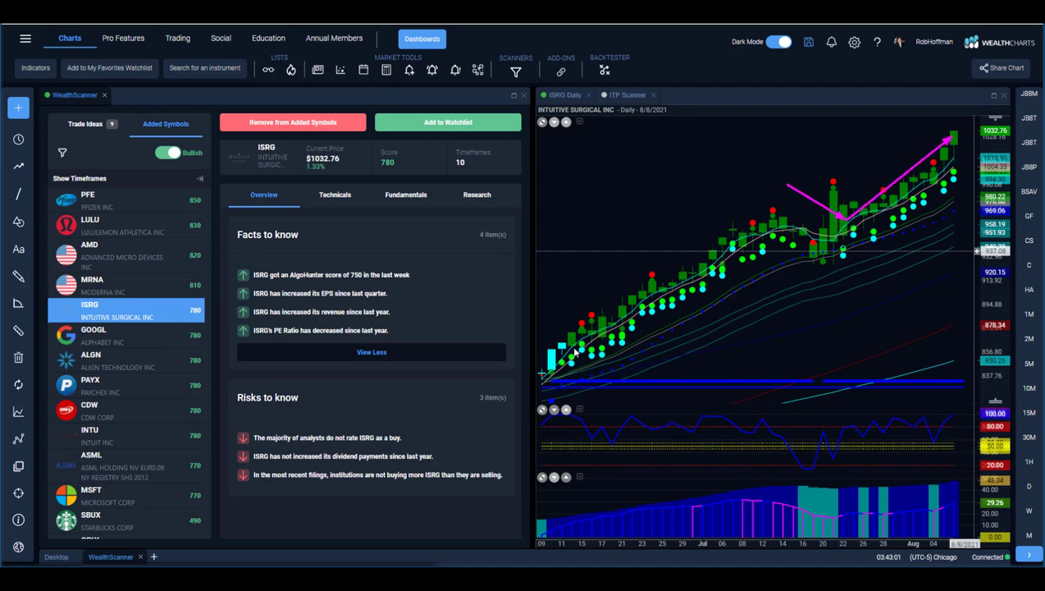
mouse_move(549, 367)
mouse_down()
mouse_move(767, 218)
mouse_move(783, 216)
mouse_move(804, 243)
mouse_up()
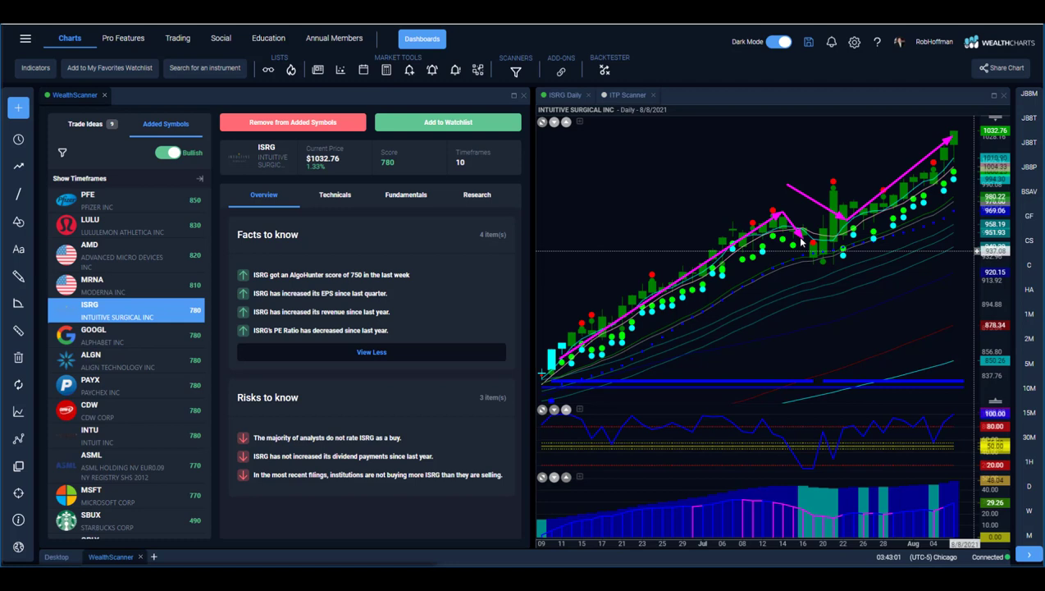
mouse_move(792, 211)
mouse_down()
mouse_move(836, 235)
mouse_move(958, 129)
mouse_up()
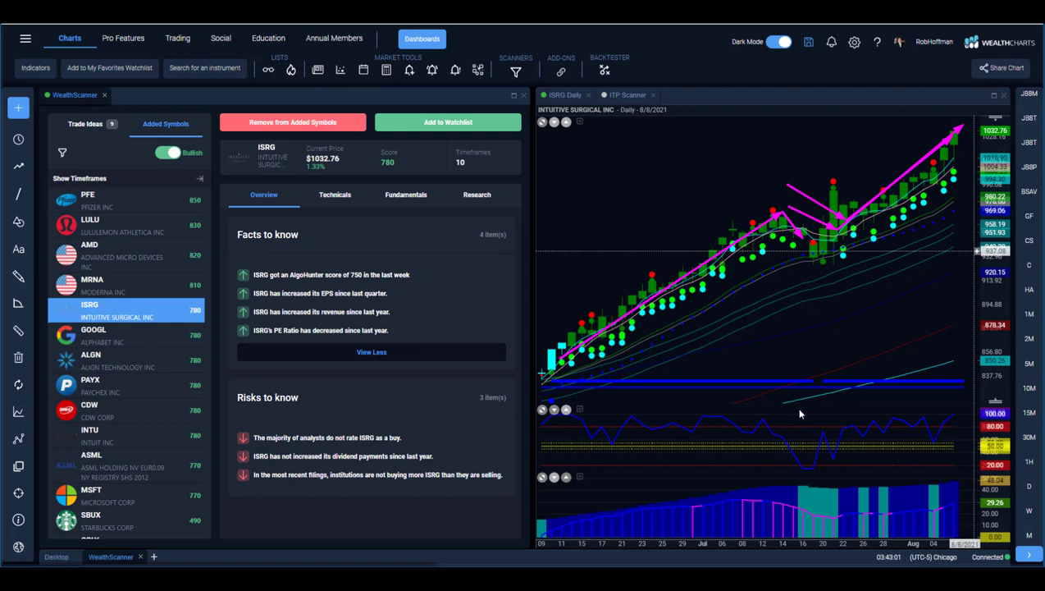
- Add a two-part arrow through the pullback low, two rising trend lines, and arrows in the lower pane
mouse_move(760, 416)
mouse_down()
mouse_move(818, 482)
mouse_move(807, 484)
mouse_up()
drag(769, 207, 817, 261)
click(817, 261)
double_click(981, 130)
drag(593, 374, 1014, 211)
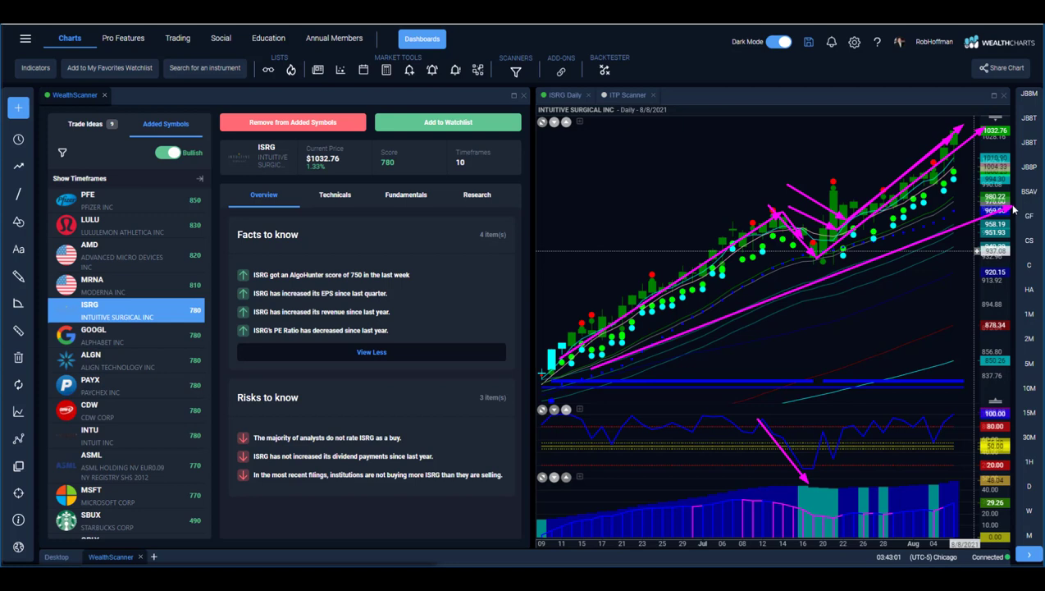
drag(556, 396, 1036, 220)
drag(570, 437, 615, 504)
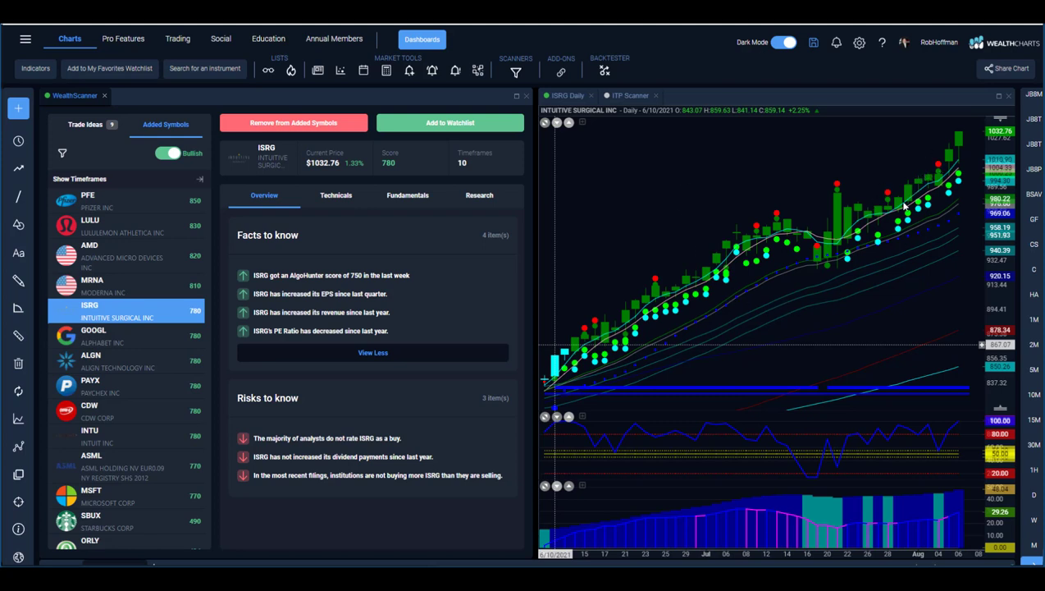
- Show the ITP Scanner's Nasdaq 100 1 Minute signals, led by GOOG Bullish at 2740.72
click(621, 97)
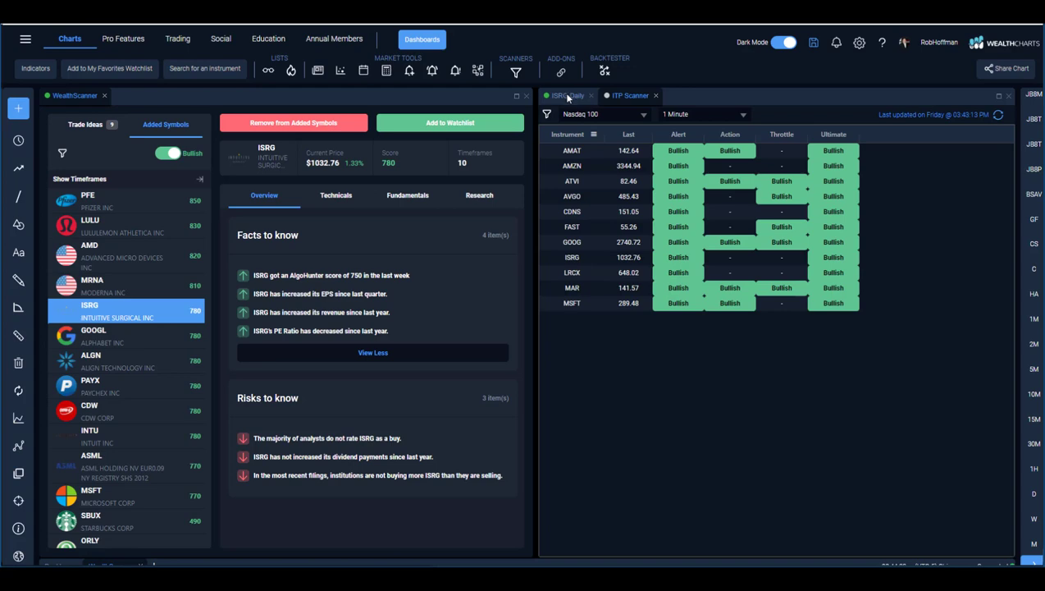
- Switch back to the ISRG Daily candlestick chart, priced at 1032.76
click(568, 96)
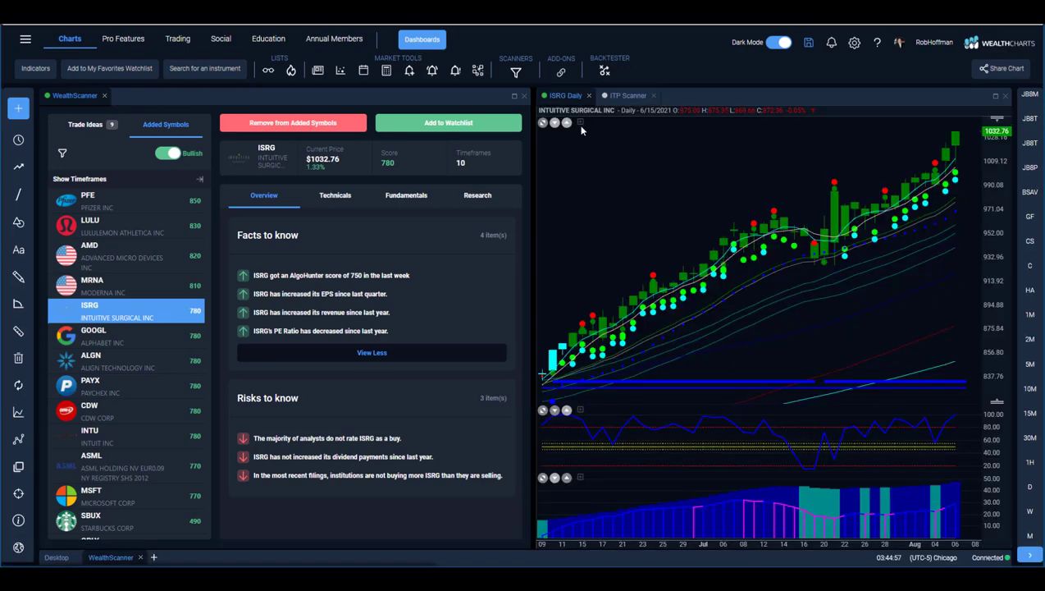